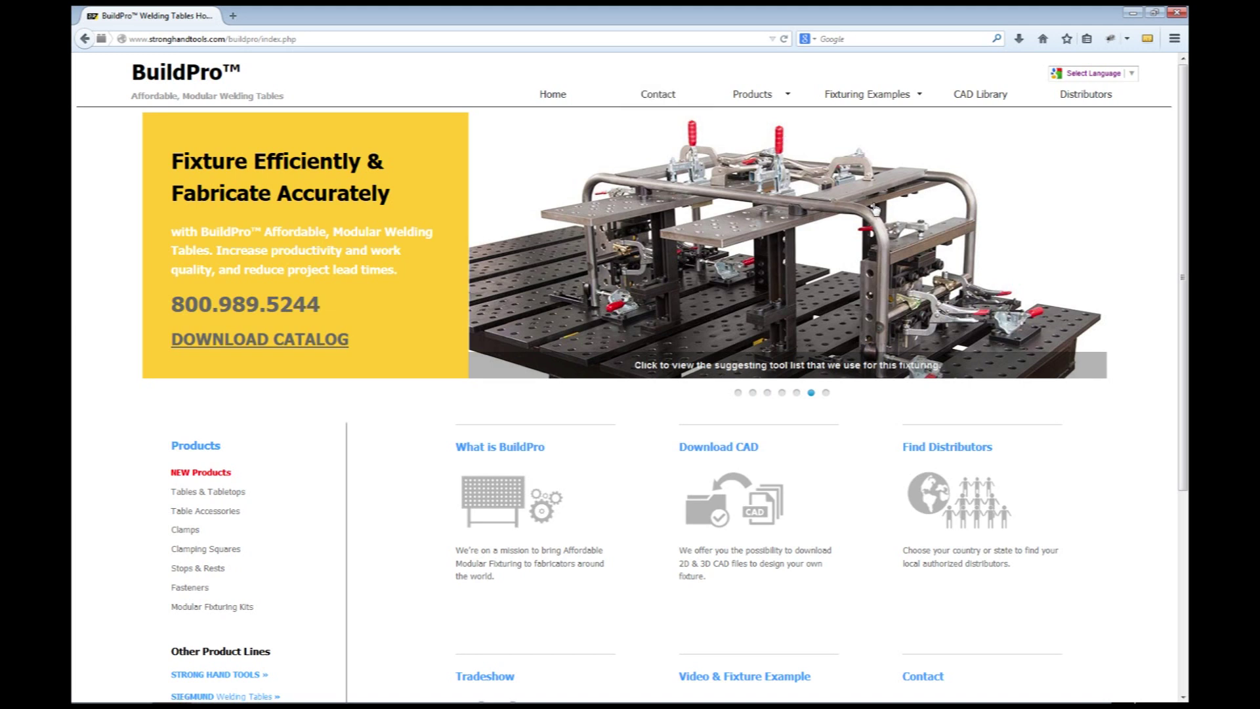
# On BuildPro's CAD Library, pick the STEP (Inch) download and go to the product list
pyautogui.click(956, 107)
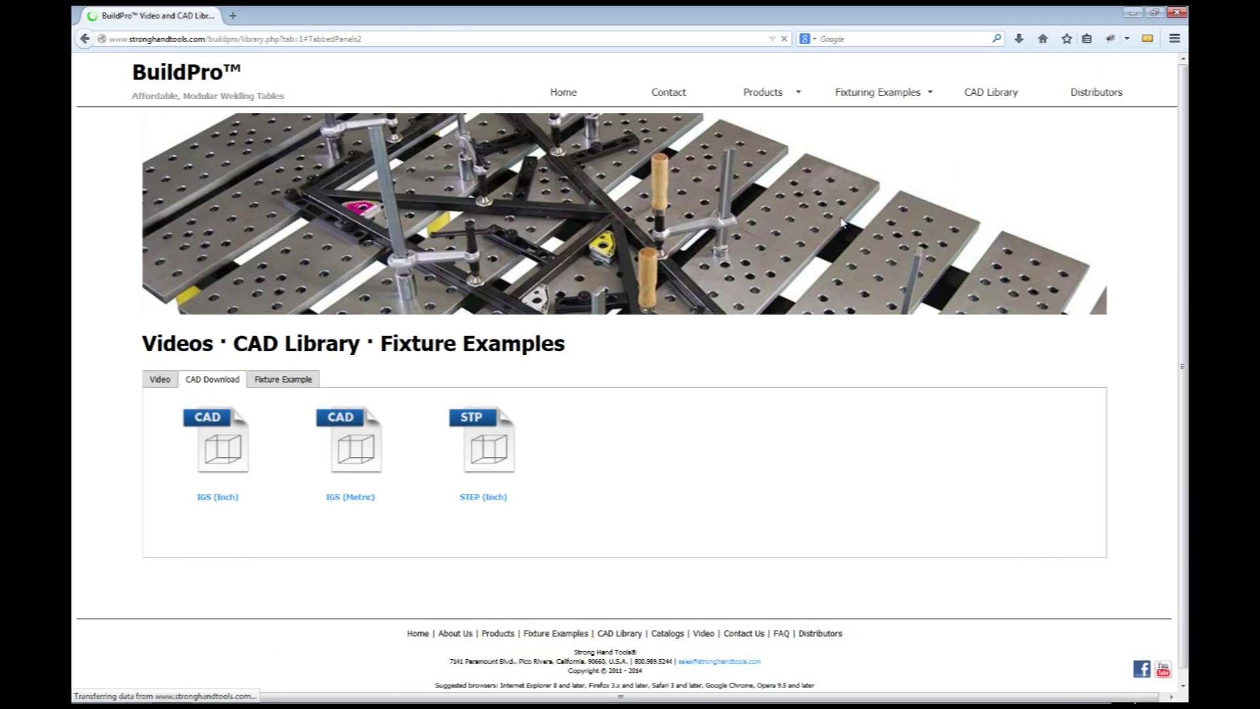
pyautogui.click(515, 459)
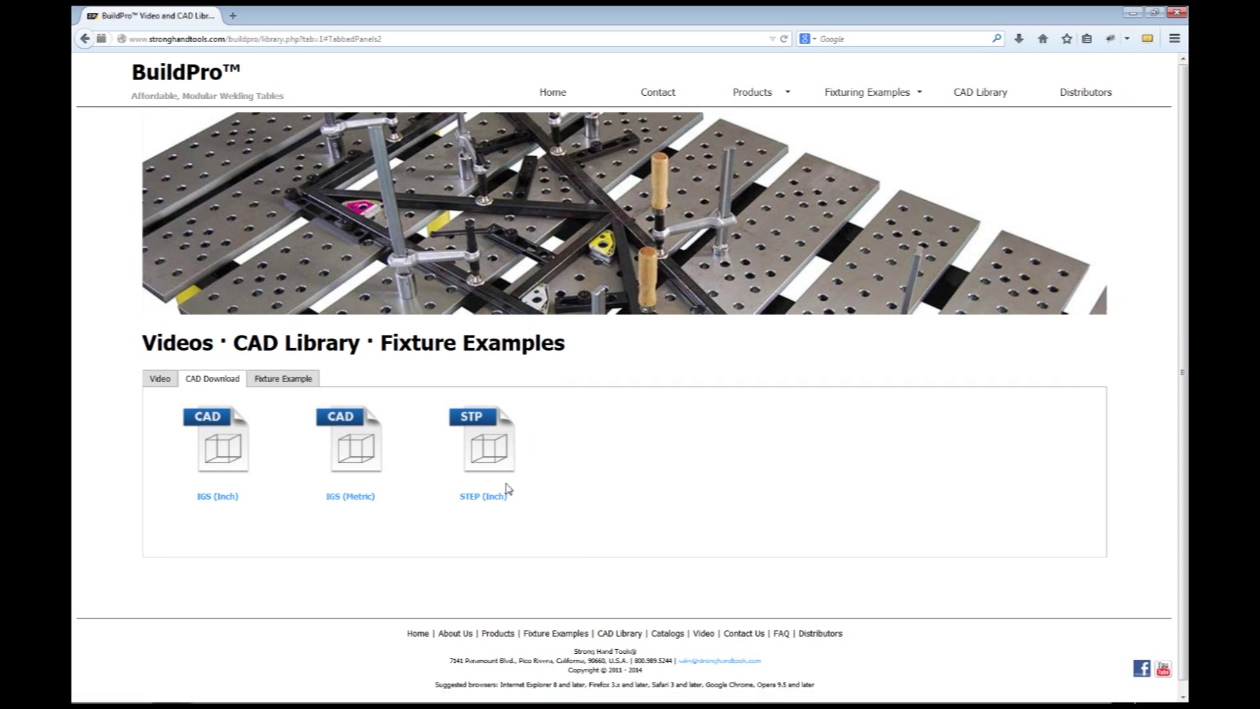
pyautogui.click(745, 97)
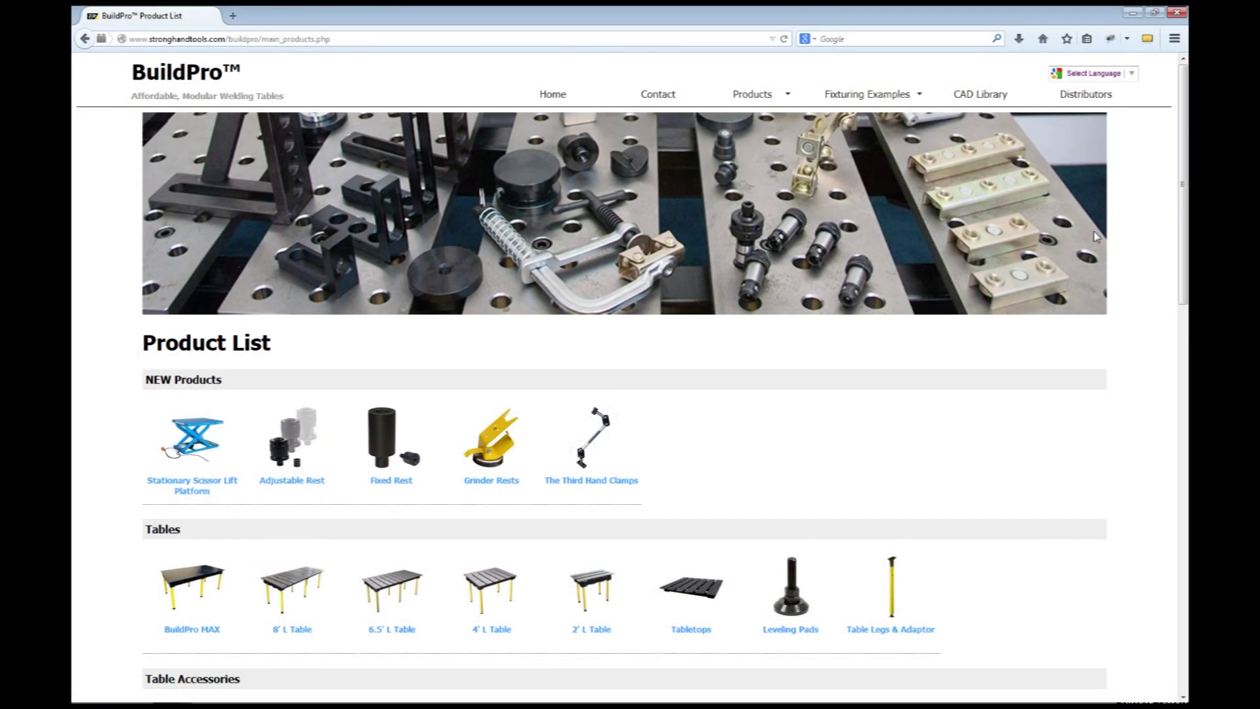
# Go to the V-Blocks page under Stops & Rests and download the T54210 STEP file
pyautogui.moveTo(1179, 145); pyautogui.dragTo(1190, 500)
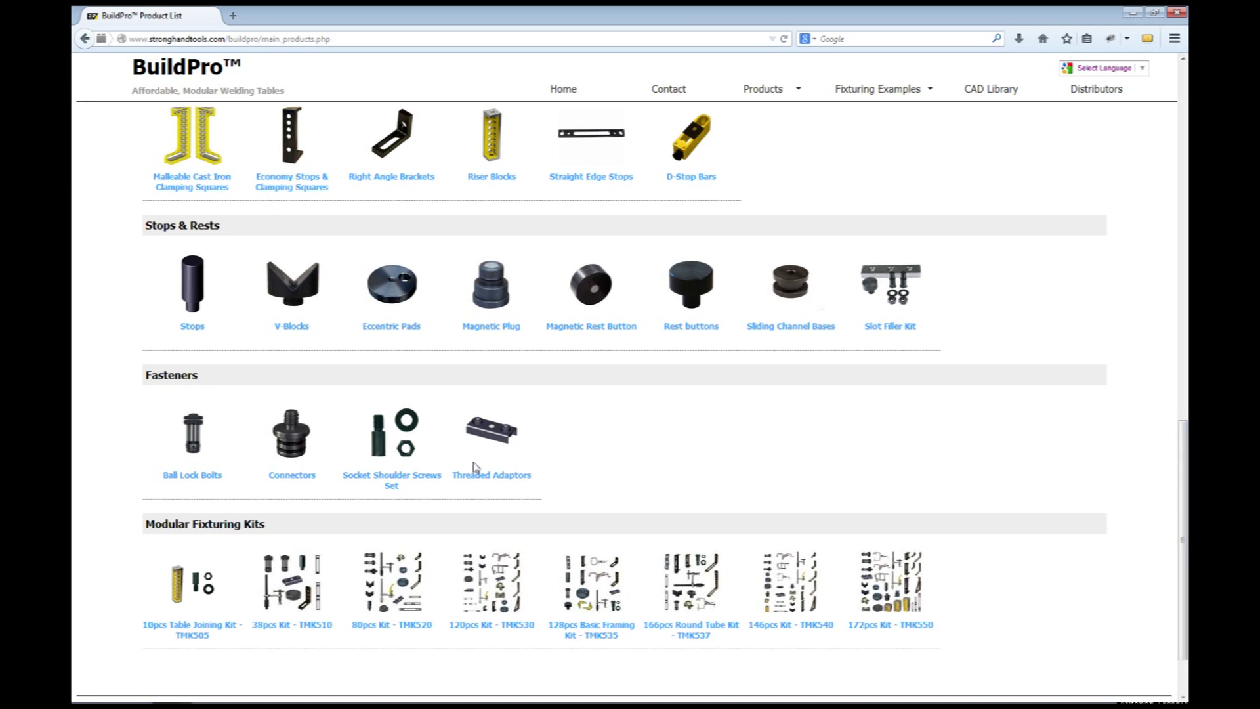
pyautogui.click(291, 328)
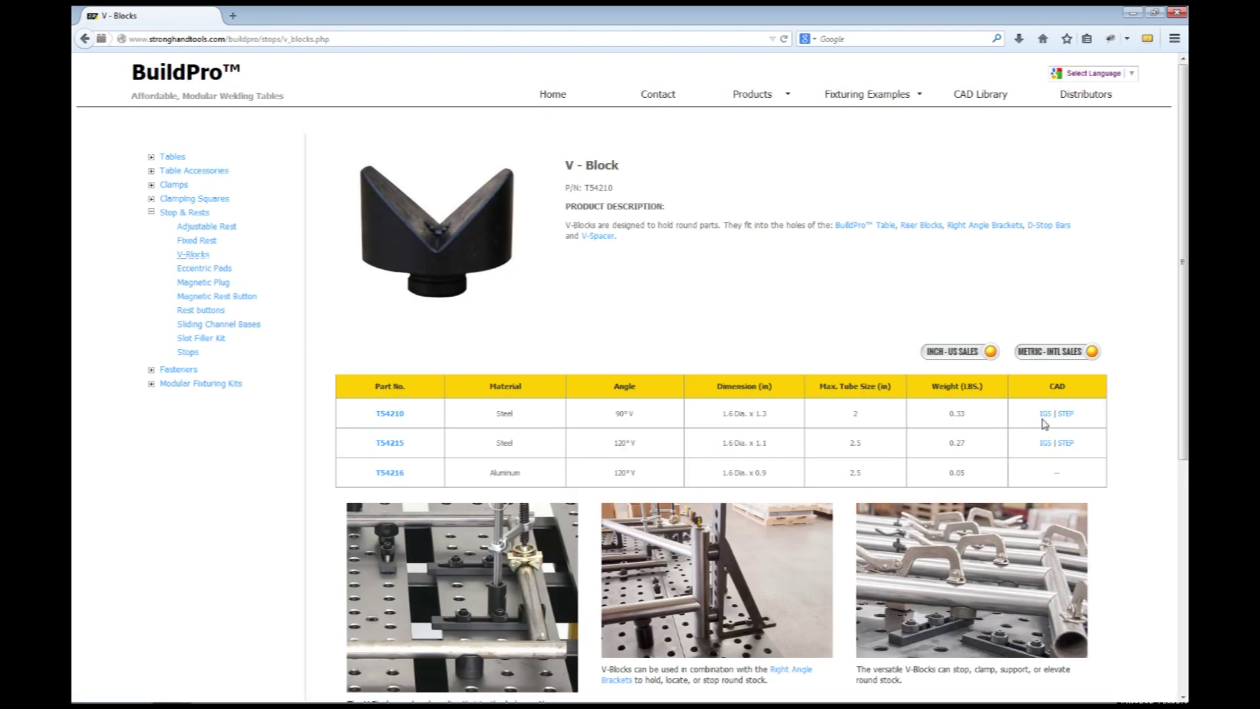
pyautogui.click(1065, 414)
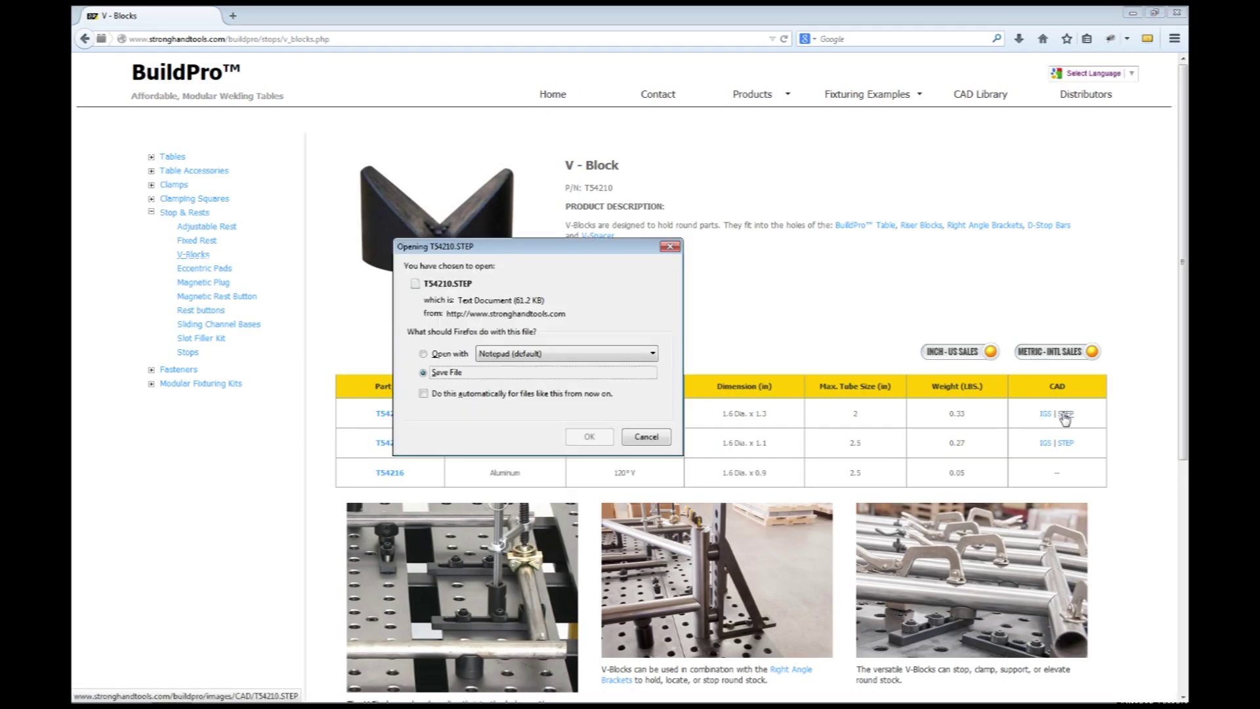
# Save T54210.STEP into a newly created desktop folder called 'Stair Rail - STEP'
pyautogui.click(602, 438)
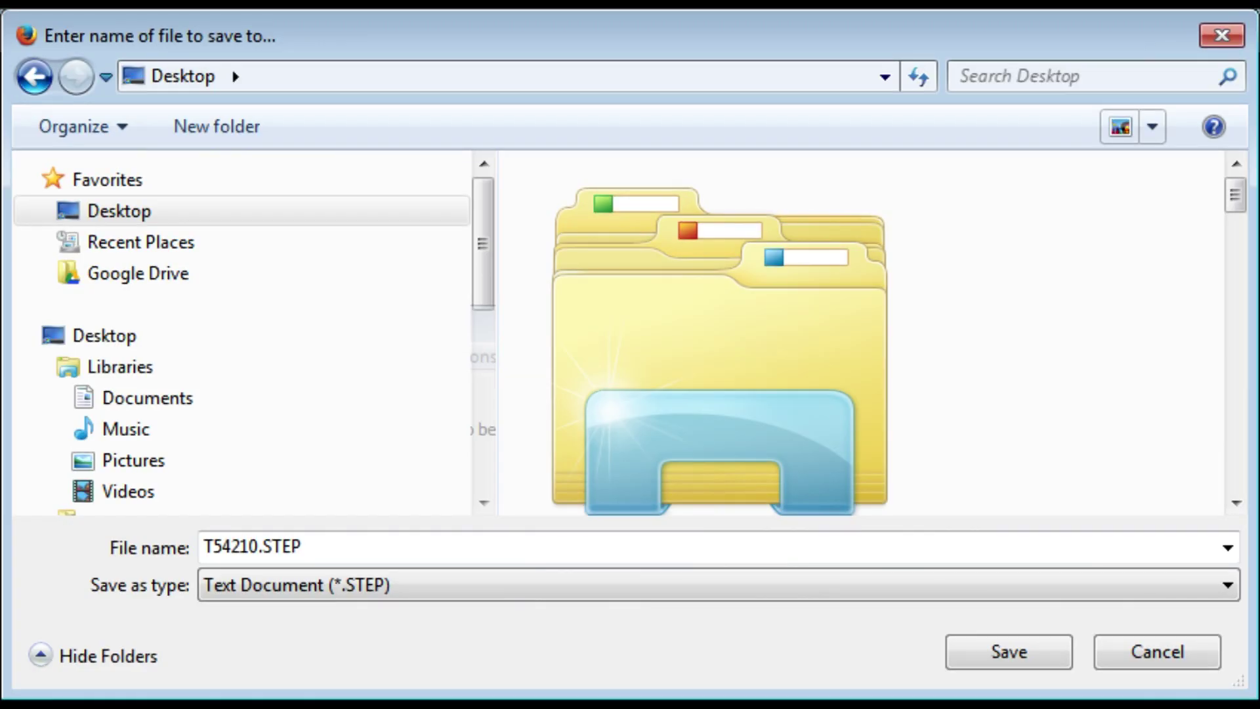
pyautogui.click(249, 131)
pyautogui.write('S')
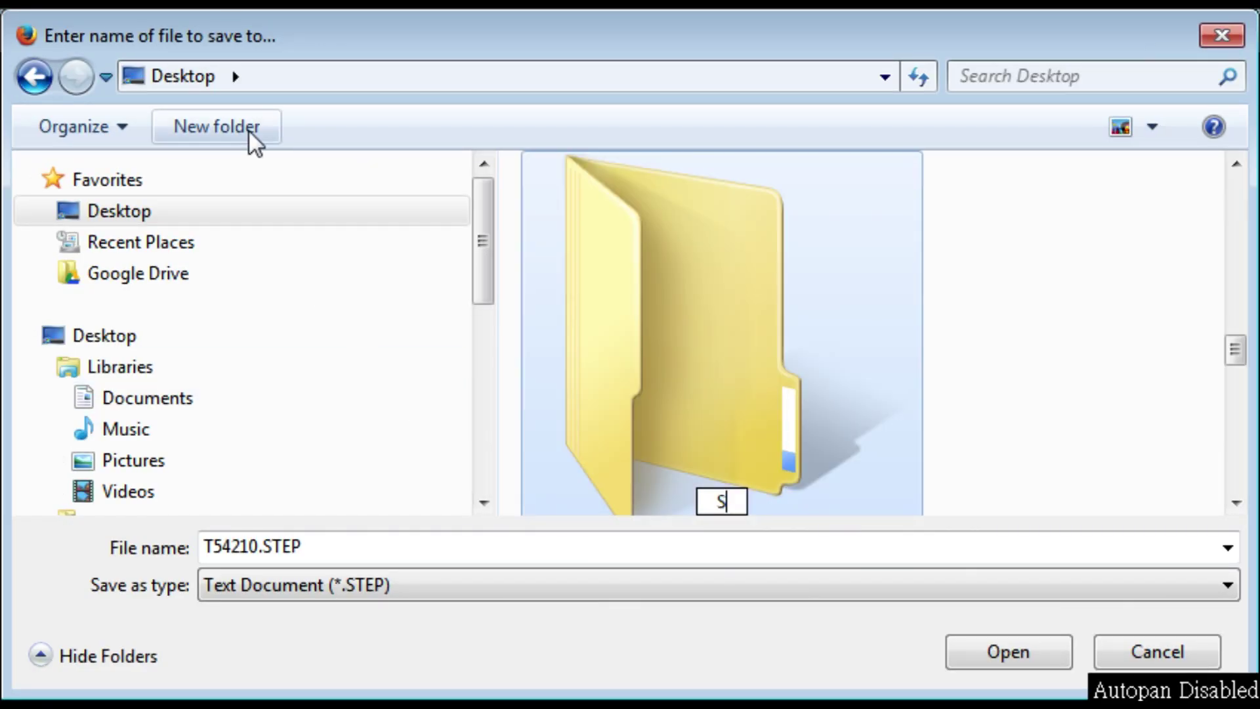
pyautogui.write('tair Rail - STEP')
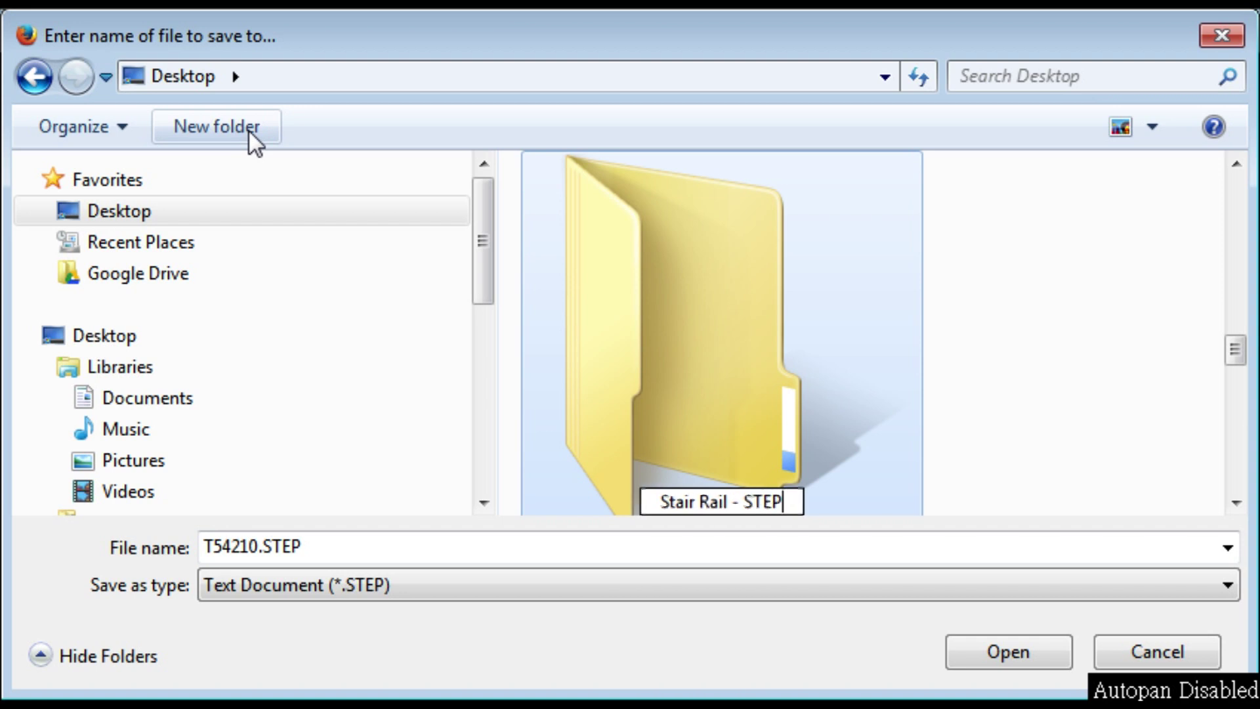
pyautogui.click(663, 362)
pyautogui.doubleClick(663, 362)
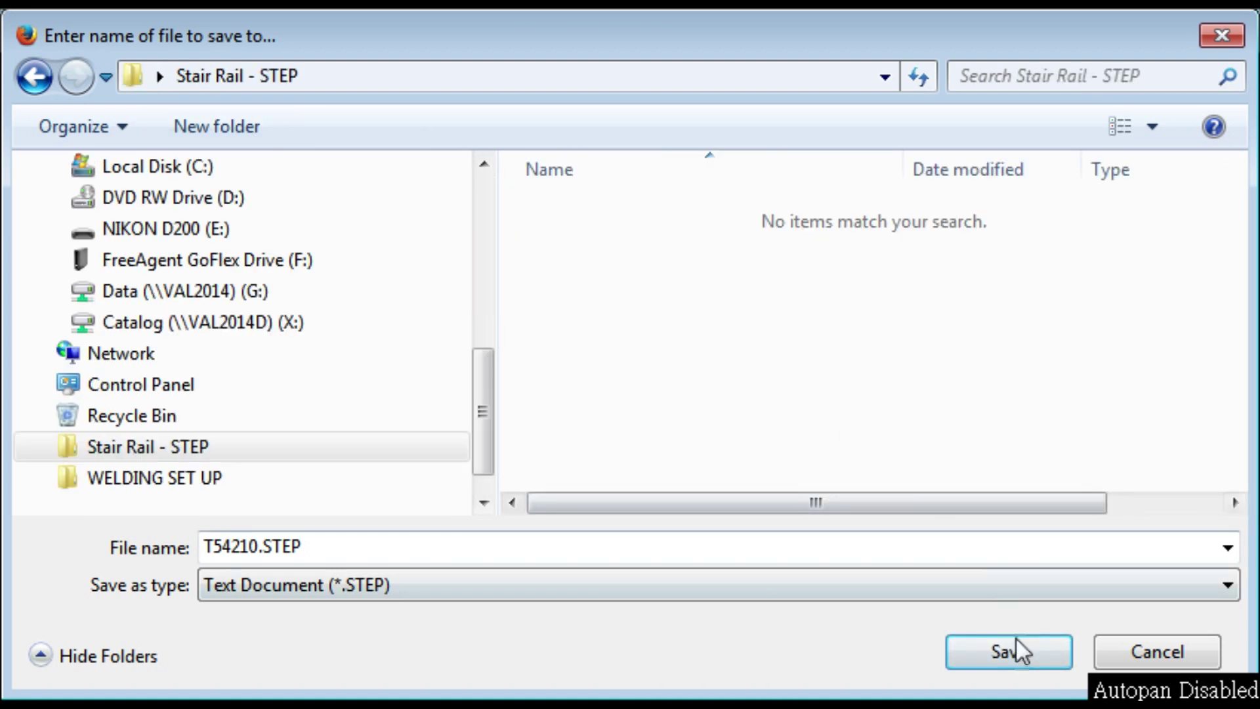
pyautogui.click(1017, 650)
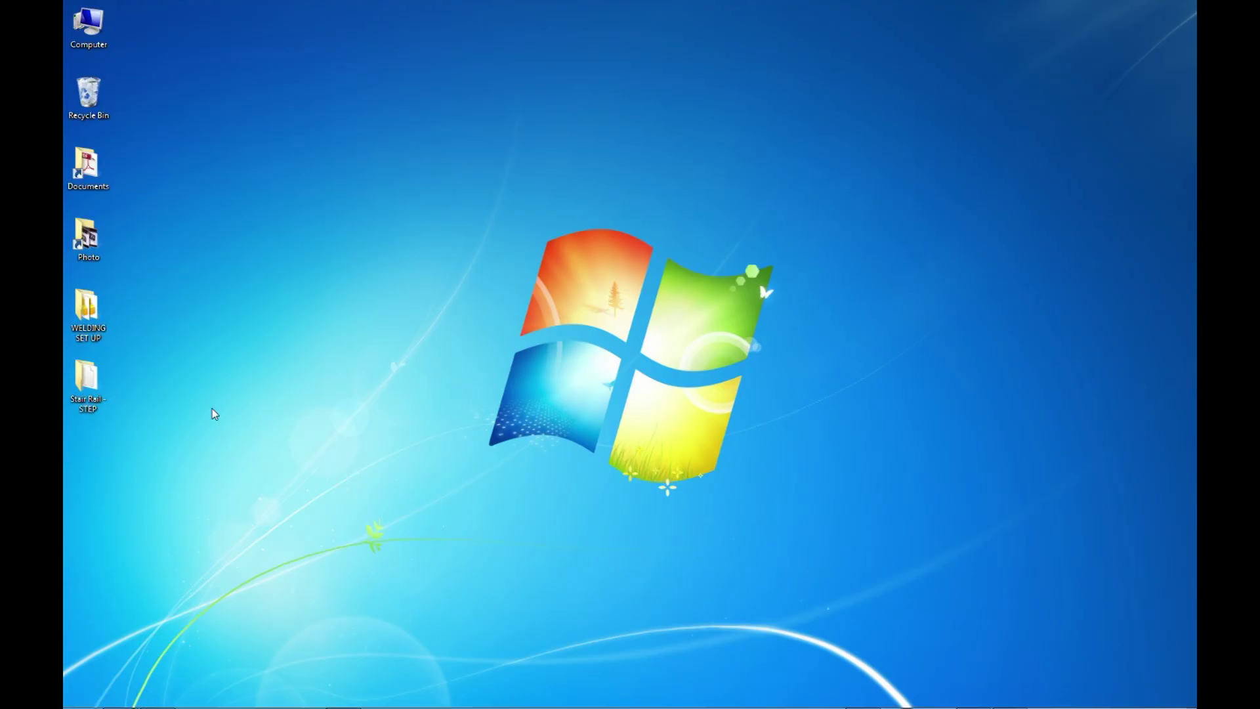
# Create a 'Stair Rail - Solidworks' desktop folder and open T54210.STEP in SolidWorks
pyautogui.hotkey('ctrl', 'shift', 'n')
pyautogui.write('Stair Rail Solidwor')
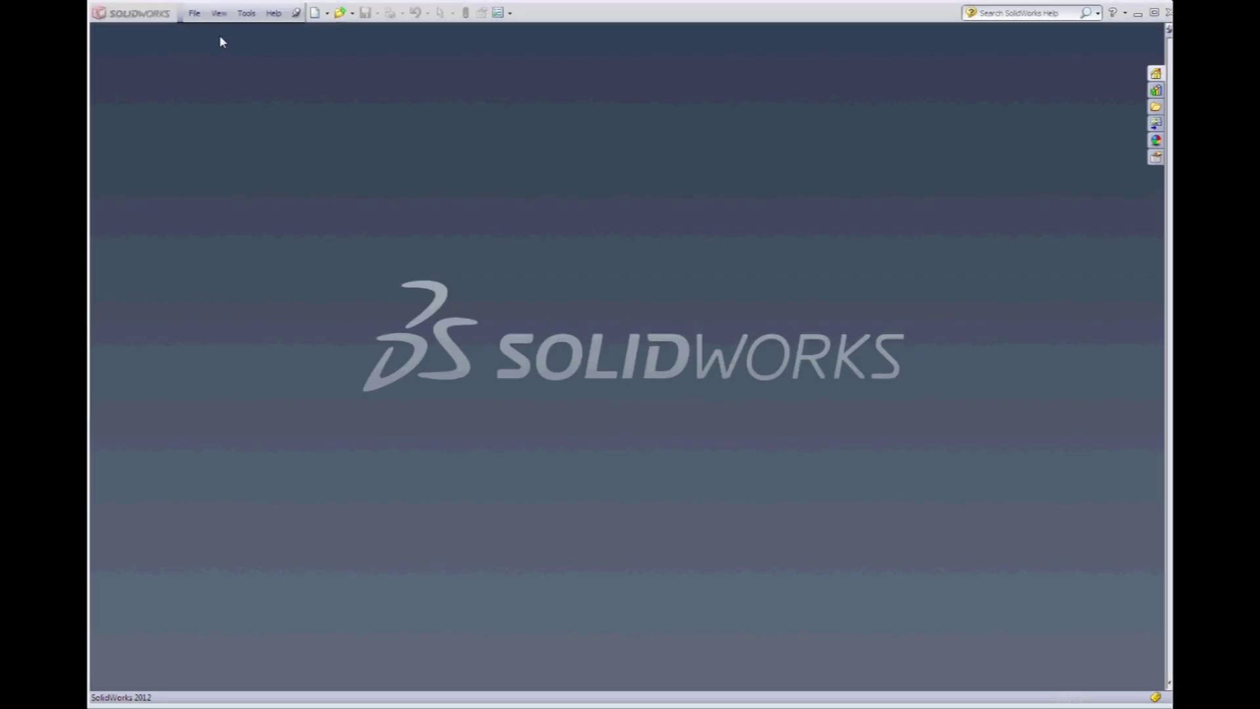
pyautogui.click(340, 13)
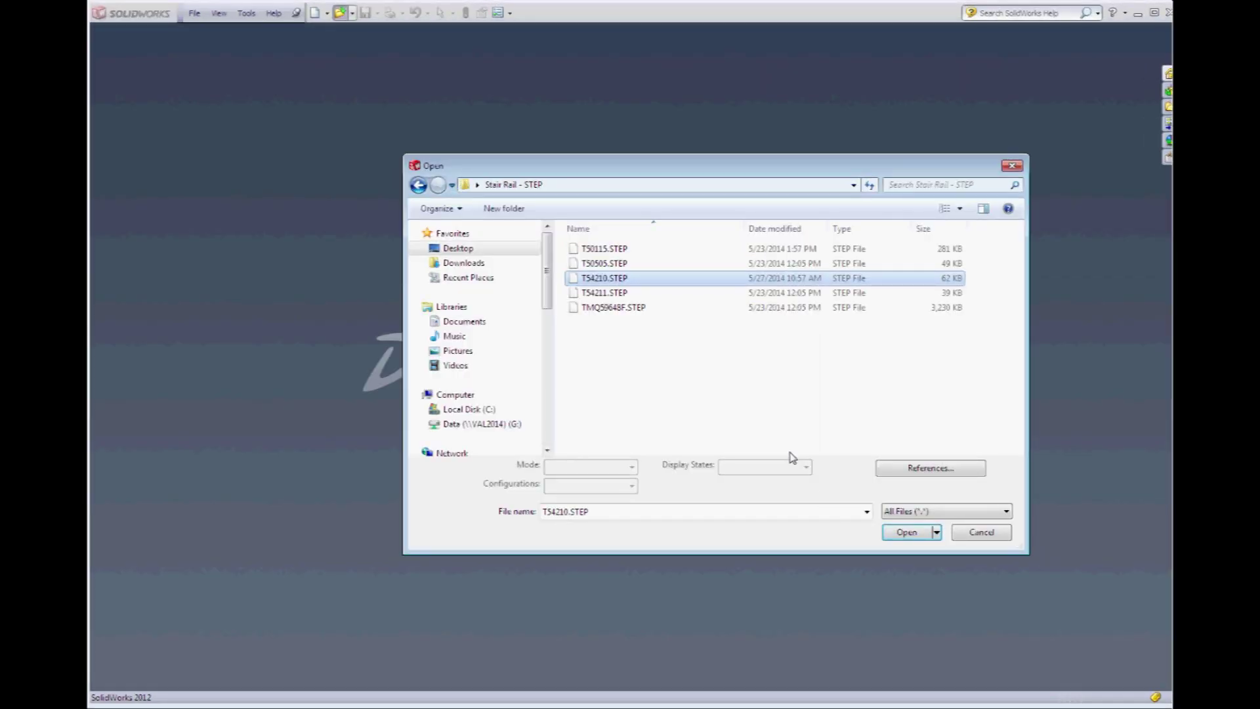
pyautogui.click(891, 532)
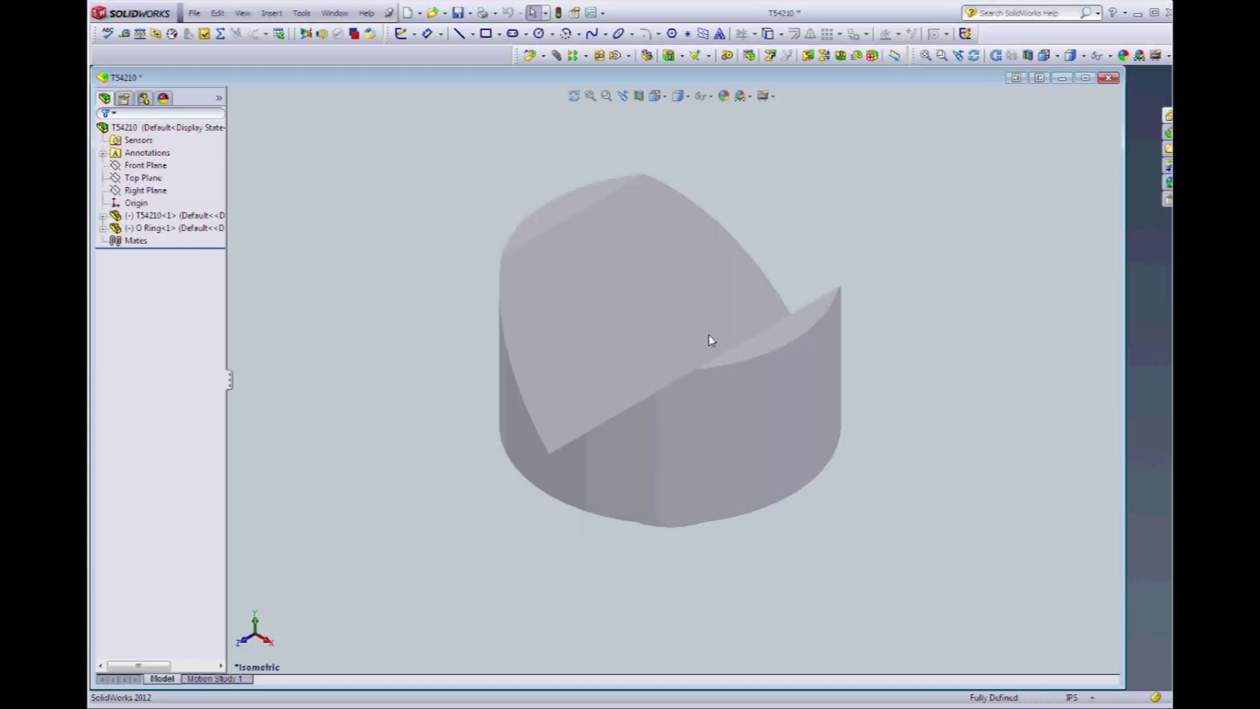
# Save the imported T54210 assembly and all its components into Stair Rail - Solidworks
pyautogui.click(194, 13)
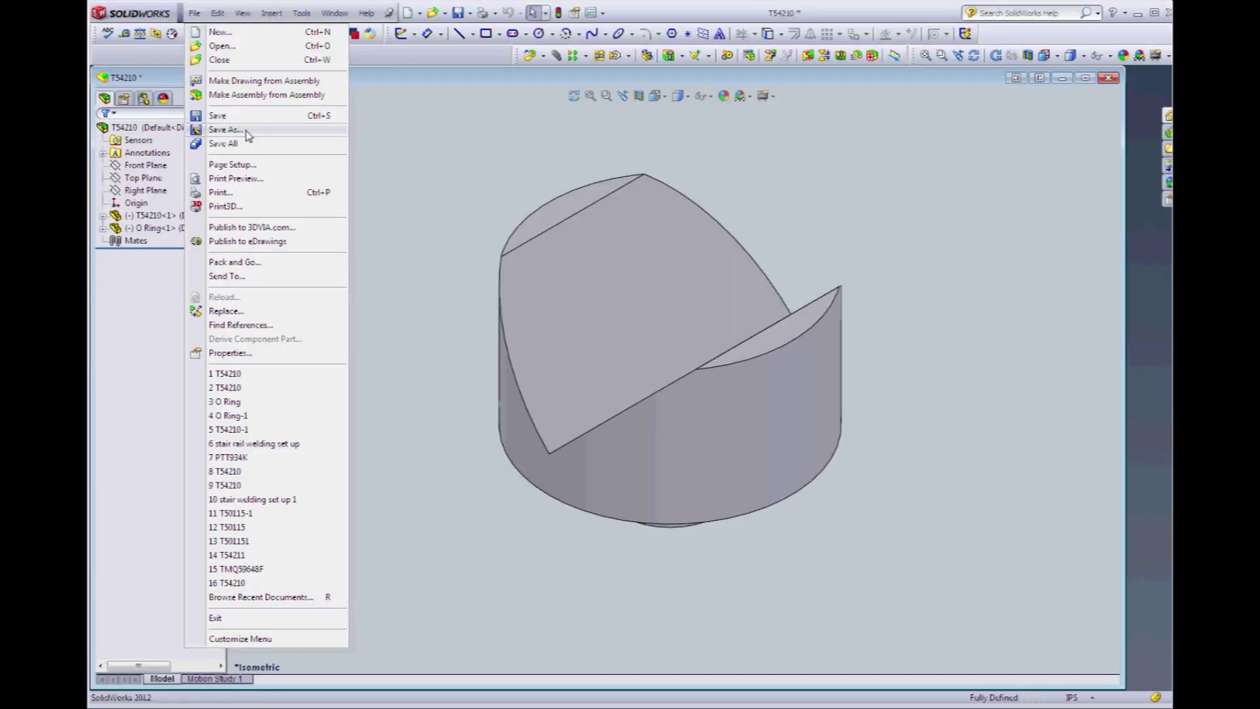
pyautogui.click(248, 135)
pyautogui.click(457, 259)
pyautogui.doubleClick(631, 368)
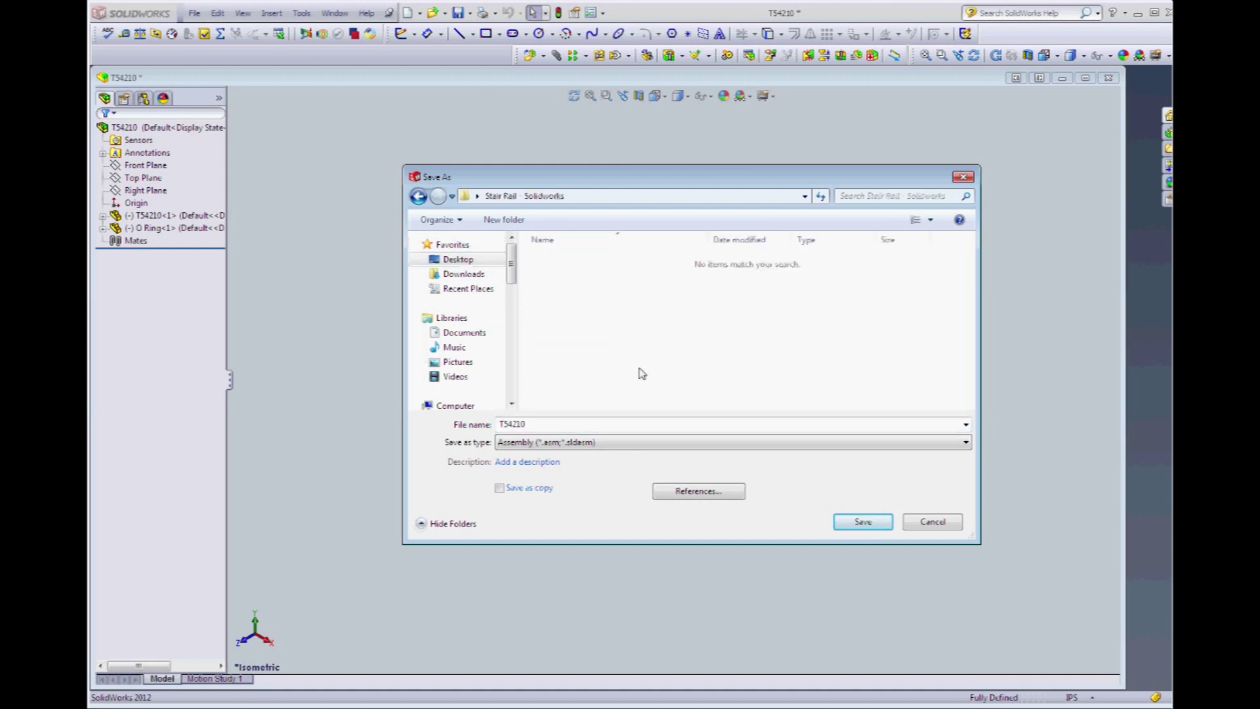
pyautogui.click(860, 521)
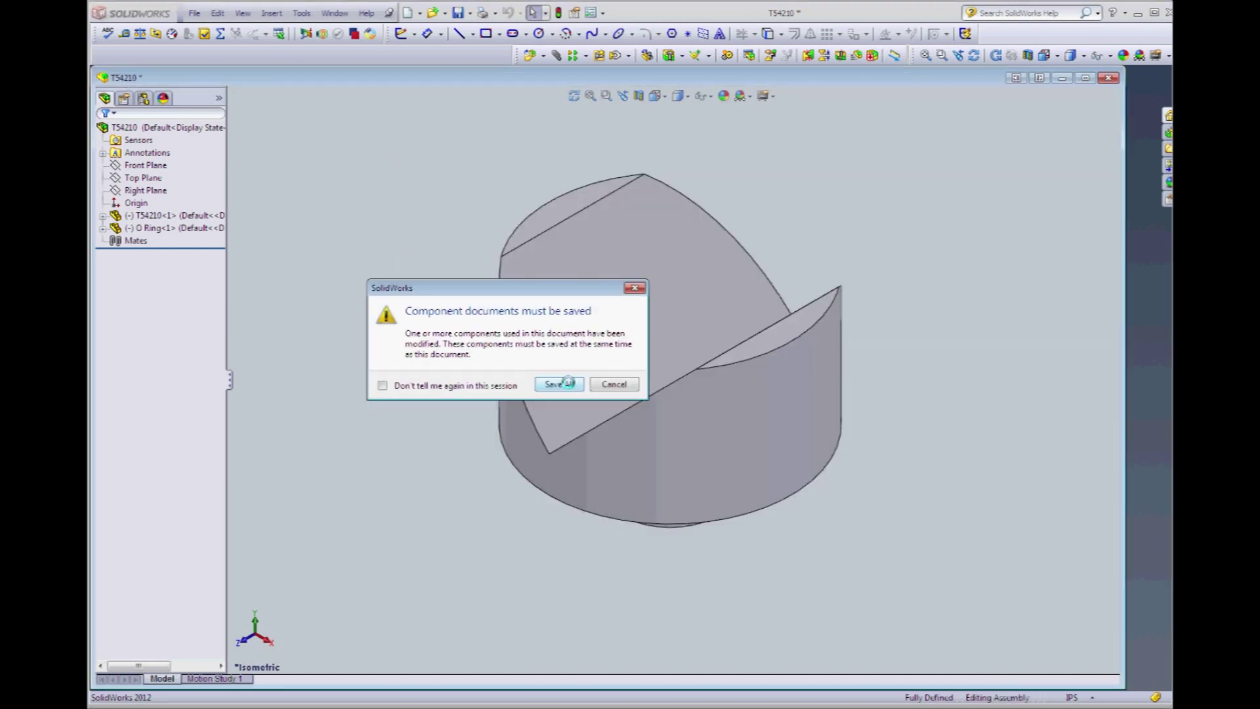
pyautogui.click(562, 384)
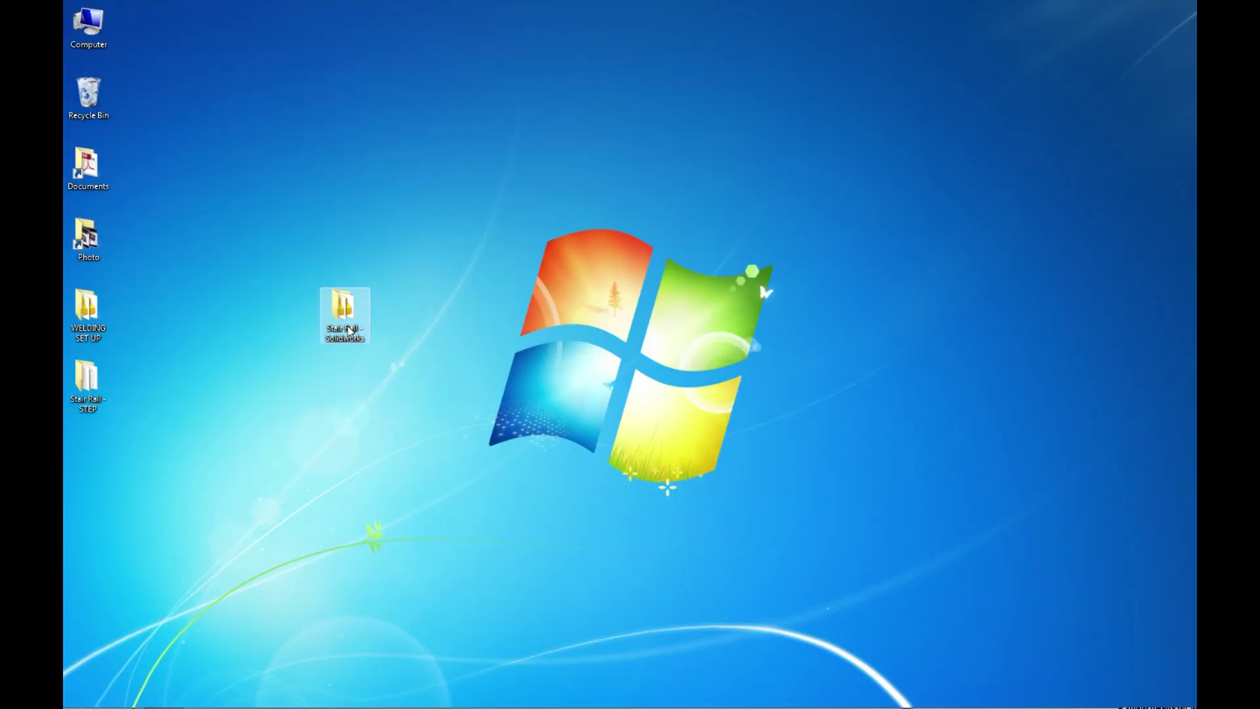
# Check the 11 saved files in the Stair Rail - Solidworks folder, then close it
pyautogui.doubleClick(348, 330)
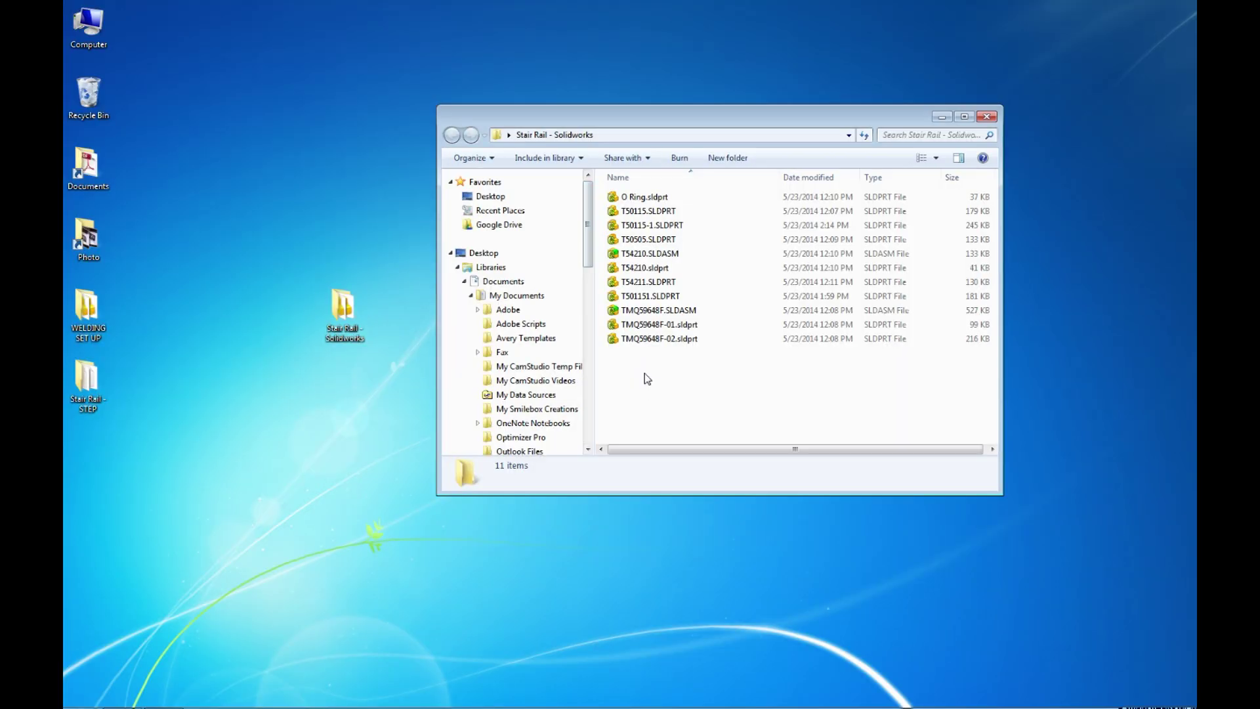
pyautogui.click(987, 117)
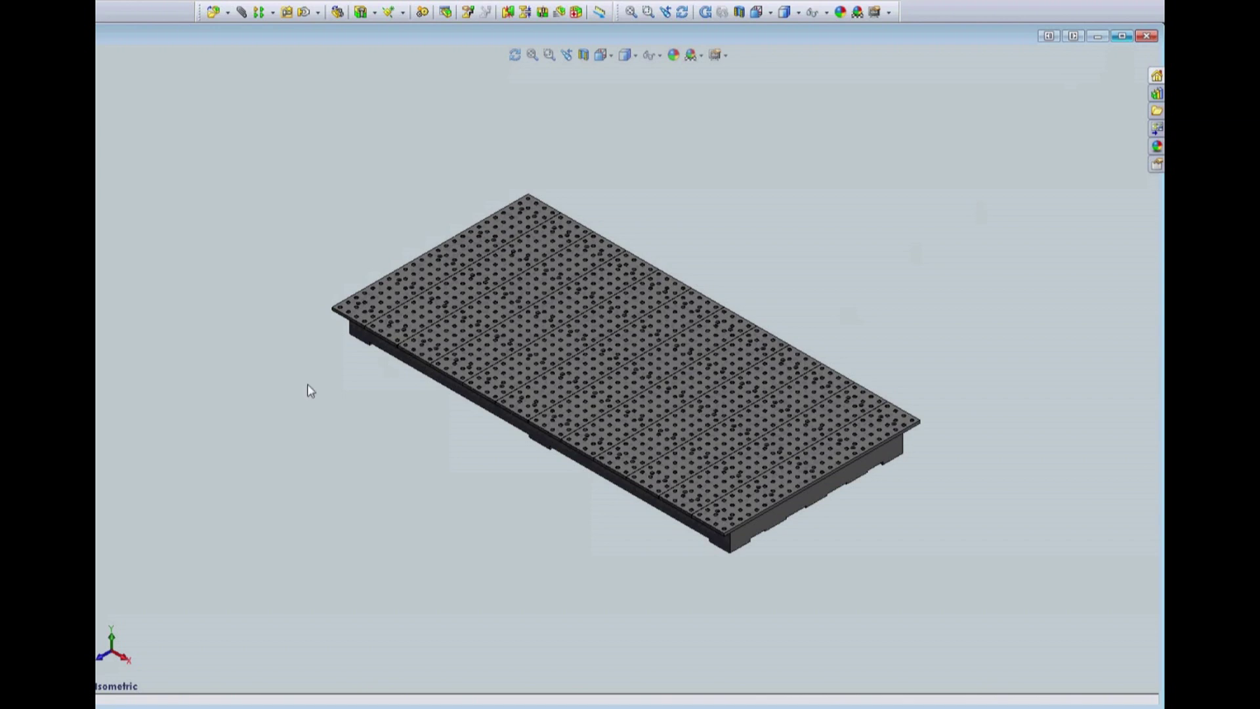
# Display the tubular stair rail on the grid table and start Insert Components
pyautogui.click(567, 55)
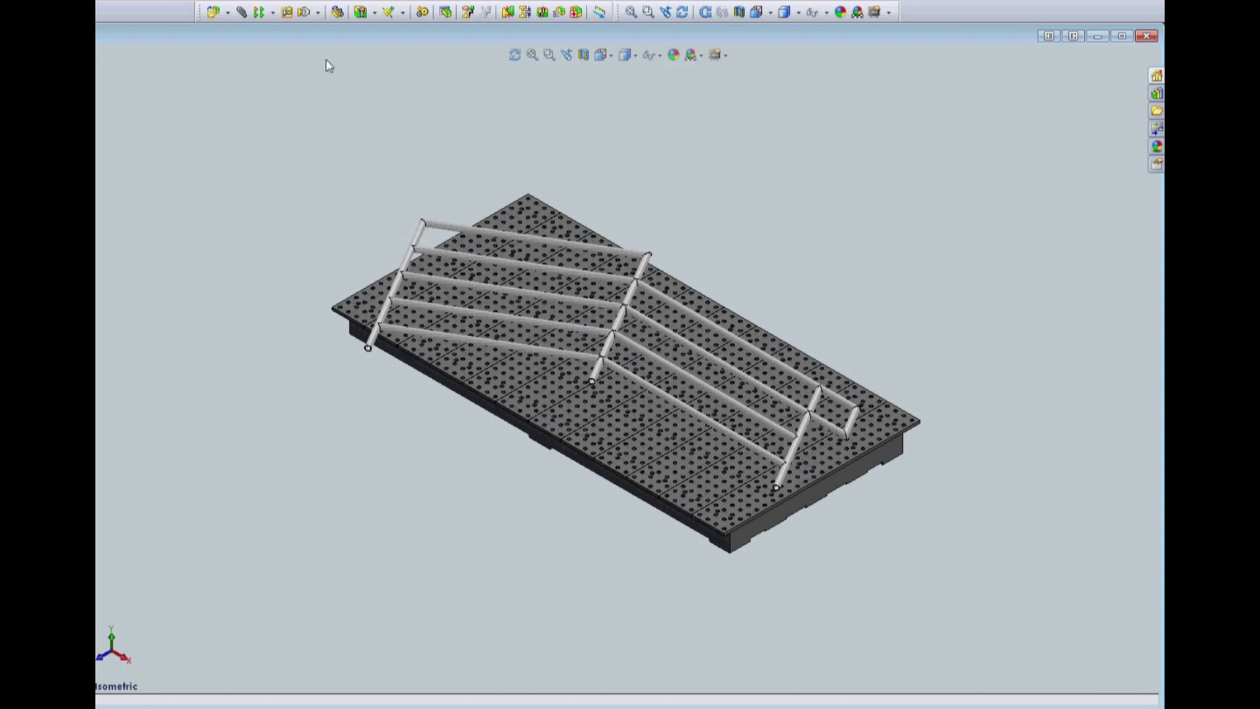
pyautogui.click(213, 13)
# Insert part T50115 from the Stair Rail - Solidworks folder into the assembly
pyautogui.click(337, 231)
pyautogui.doubleClick(457, 359)
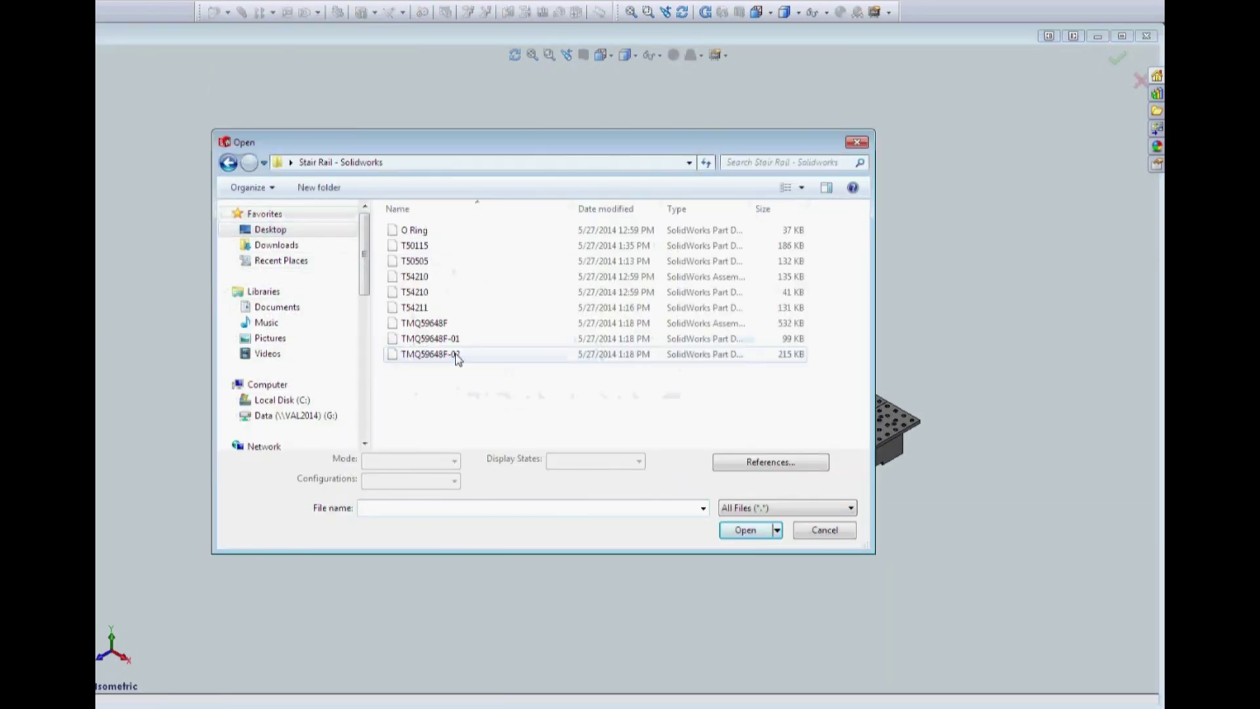
pyautogui.click(452, 245)
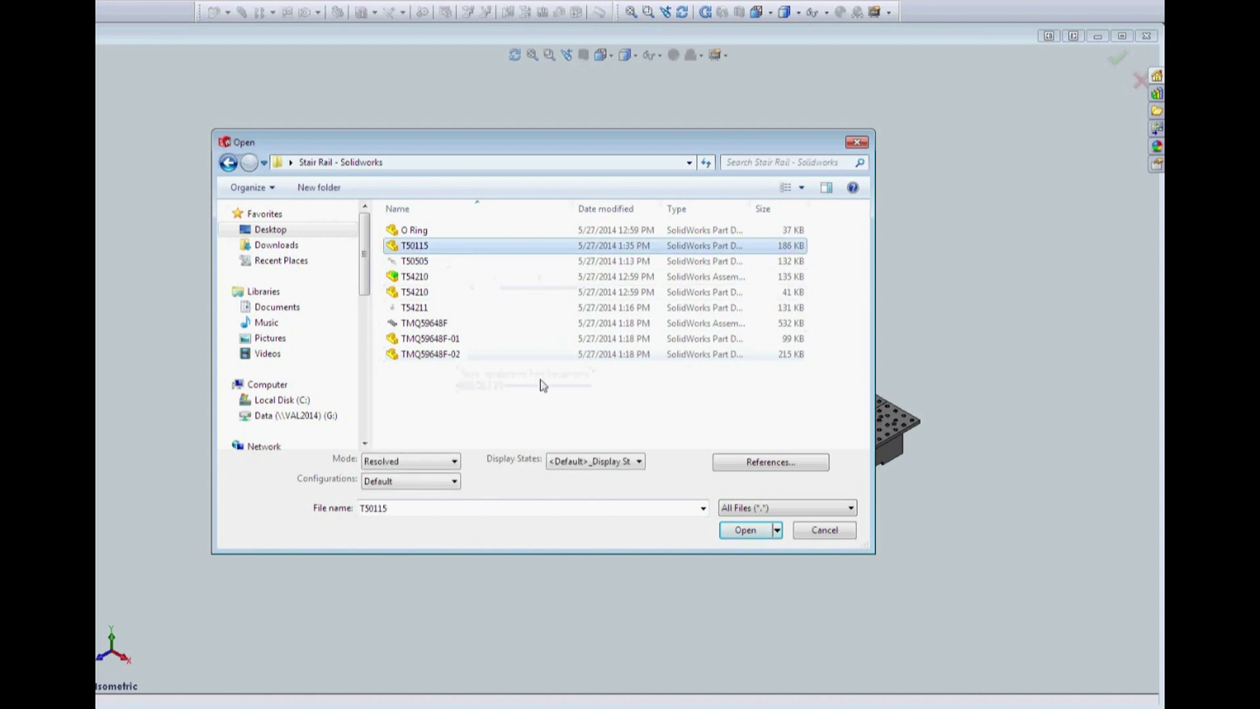
pyautogui.click(746, 530)
pyautogui.click(322, 240)
# In Left view, move the holed bar into place and mate it onto the rod end
pyautogui.click(609, 56)
pyautogui.click(602, 94)
pyautogui.click(318, 12)
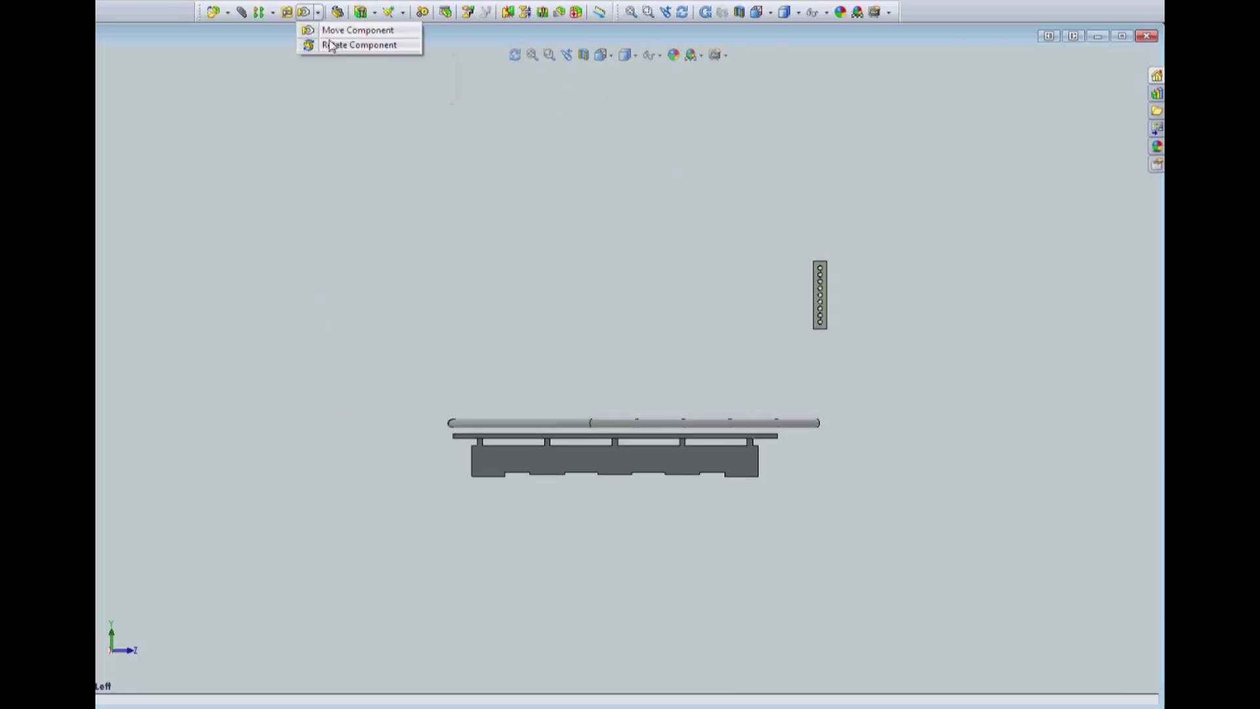
pyautogui.click(326, 33)
pyautogui.moveTo(820, 296); pyautogui.dragTo(625, 235, button='right')
pyautogui.click(304, 12)
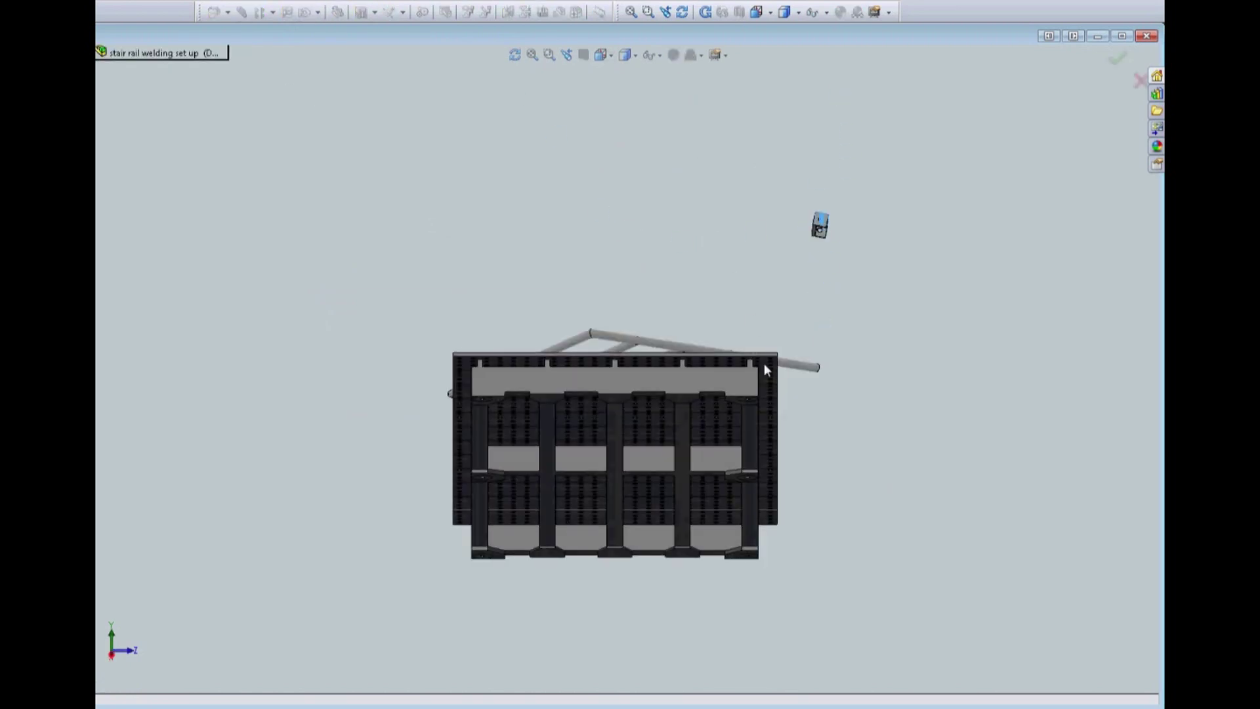
pyautogui.click(767, 371)
pyautogui.click(889, 342)
# In Top view, zoom to the table edge and reposition the holed bar beside it
pyautogui.click(602, 56)
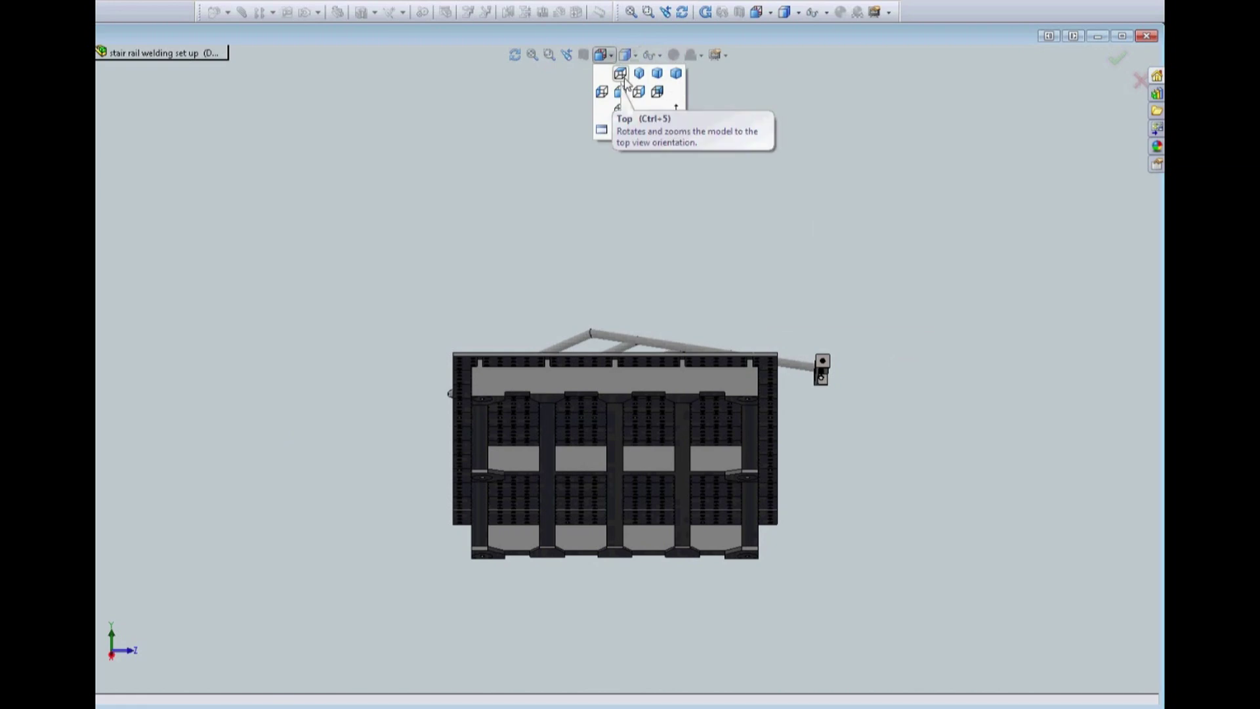
pyautogui.click(620, 74)
pyautogui.click(550, 54)
pyautogui.moveTo(353, 475); pyautogui.dragTo(447, 548)
pyautogui.moveTo(512, 247); pyautogui.dragTo(484, 160)
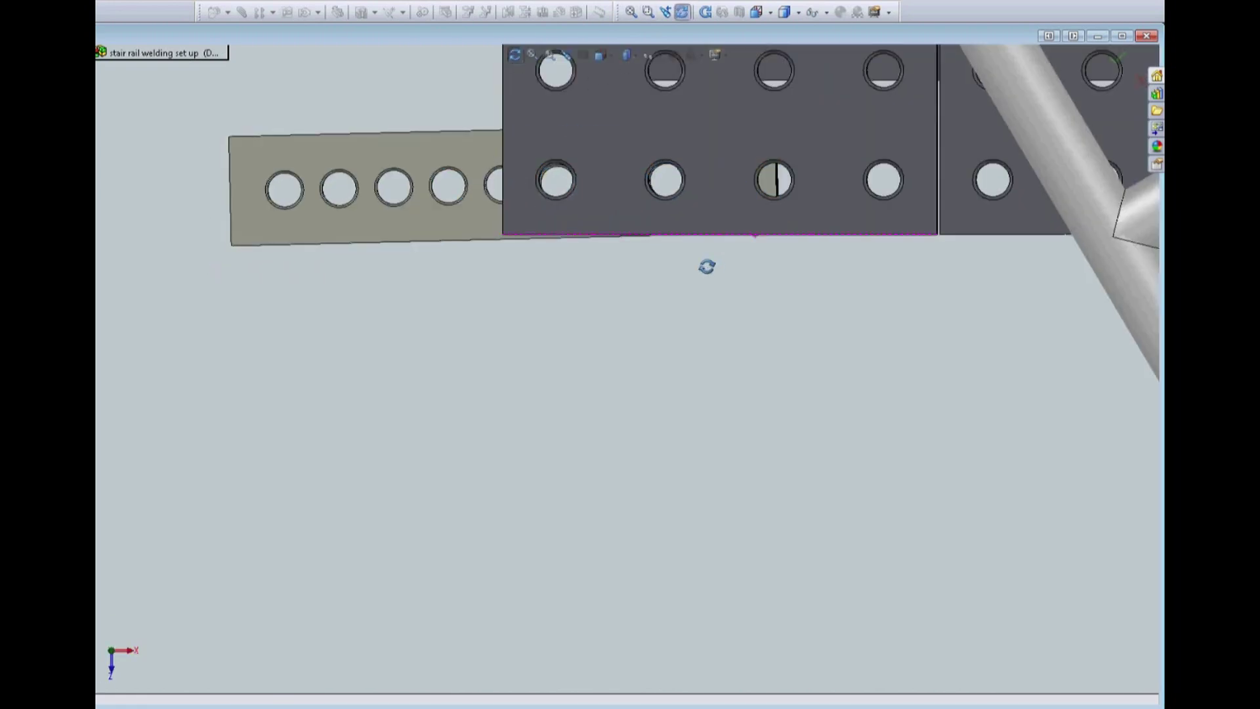
pyautogui.click(682, 12)
# Seat the socket shoulder screw in a table plate hole beside the bracket
pyautogui.scroll(-5, 723, 239)
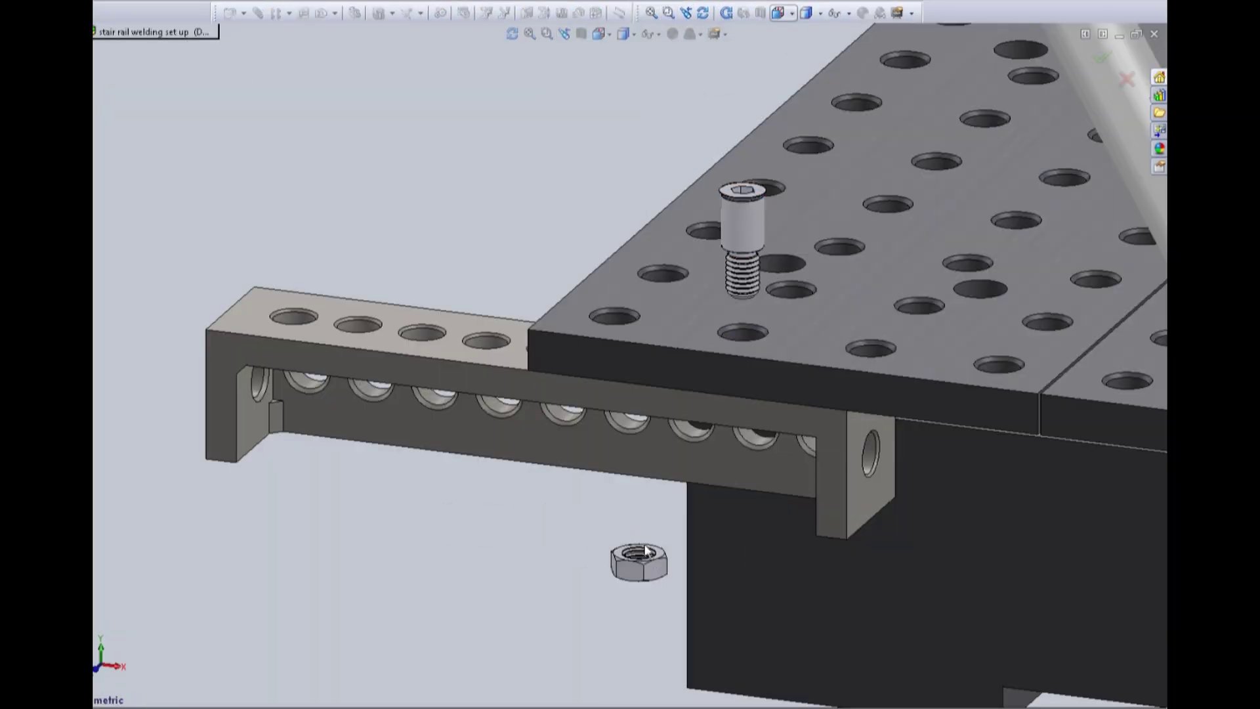
pyautogui.click(775, 345)
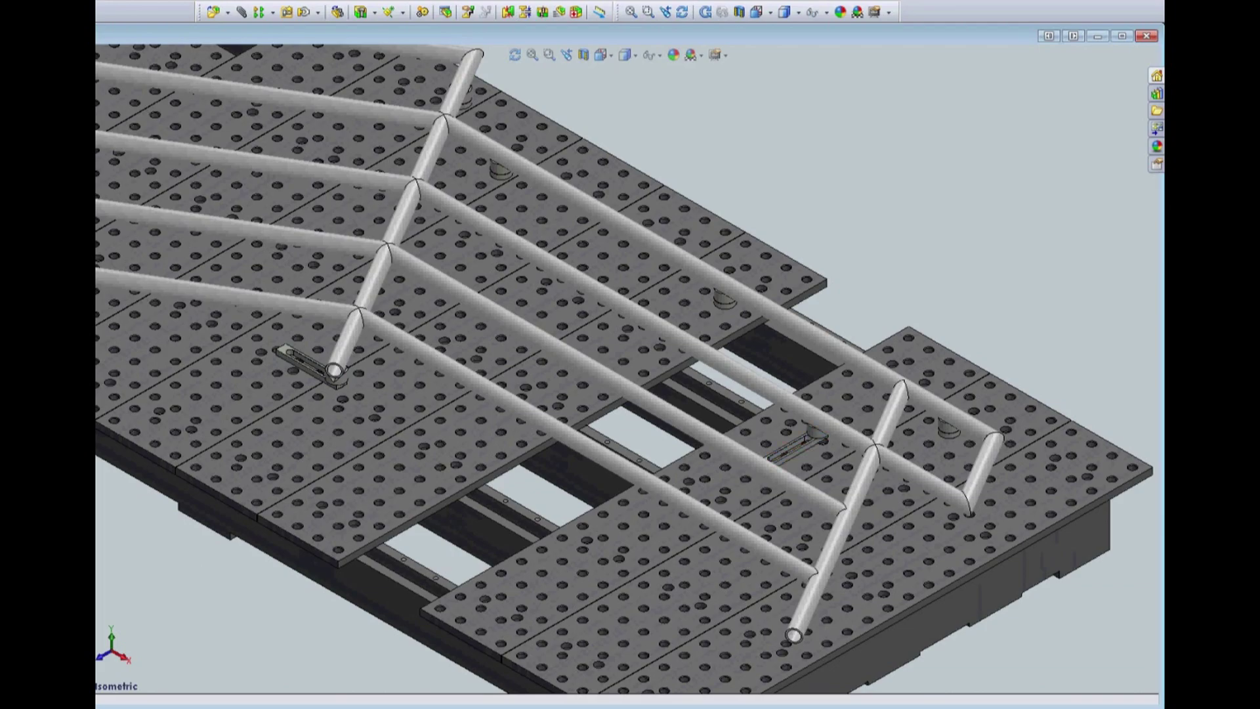
# Zoom in on the right tube crossing and left table area to check the slotted stops
pyautogui.moveTo(736, 338); pyautogui.dragTo(1018, 525)
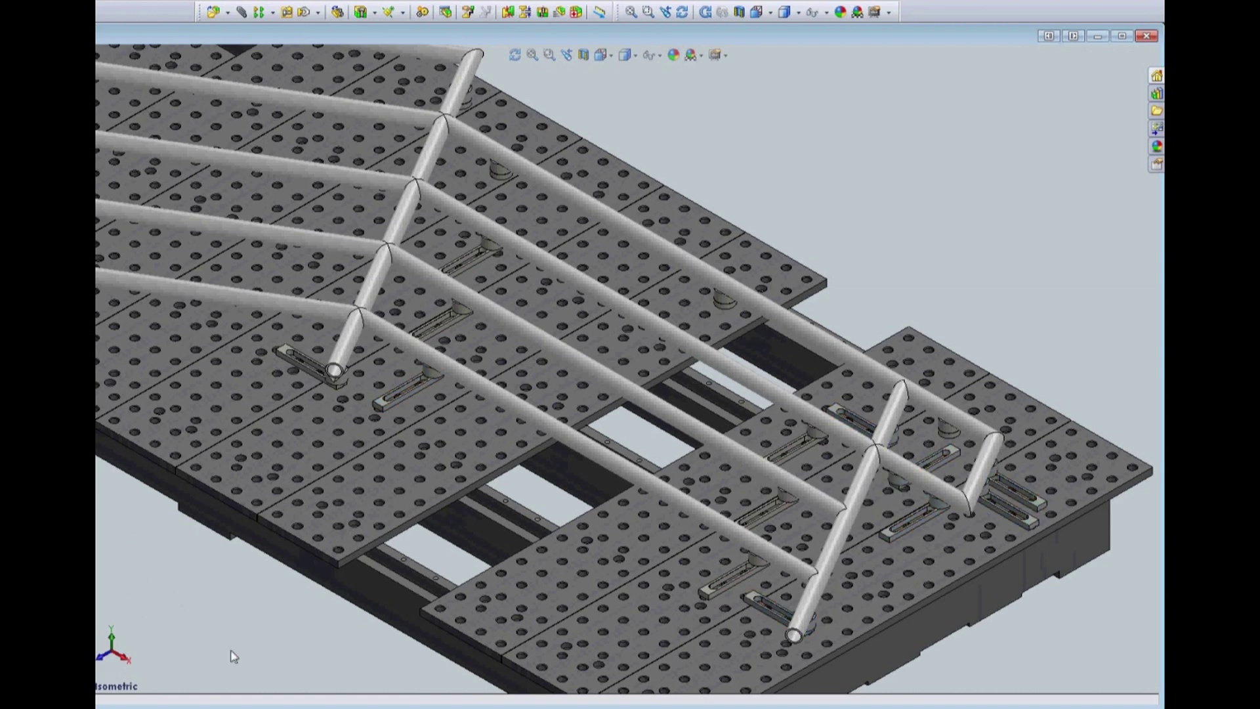
pyautogui.press('f')
pyautogui.click(549, 54)
pyautogui.moveTo(150, 181); pyautogui.dragTo(599, 381)
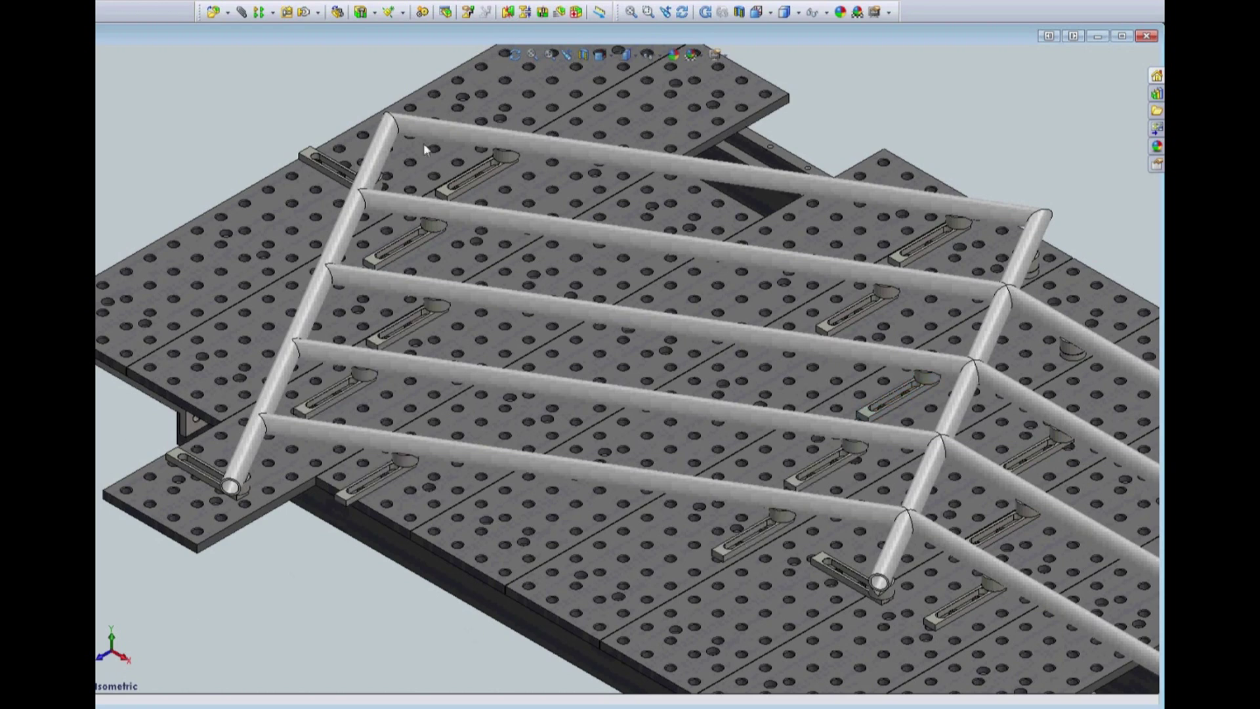
pyautogui.click(533, 55)
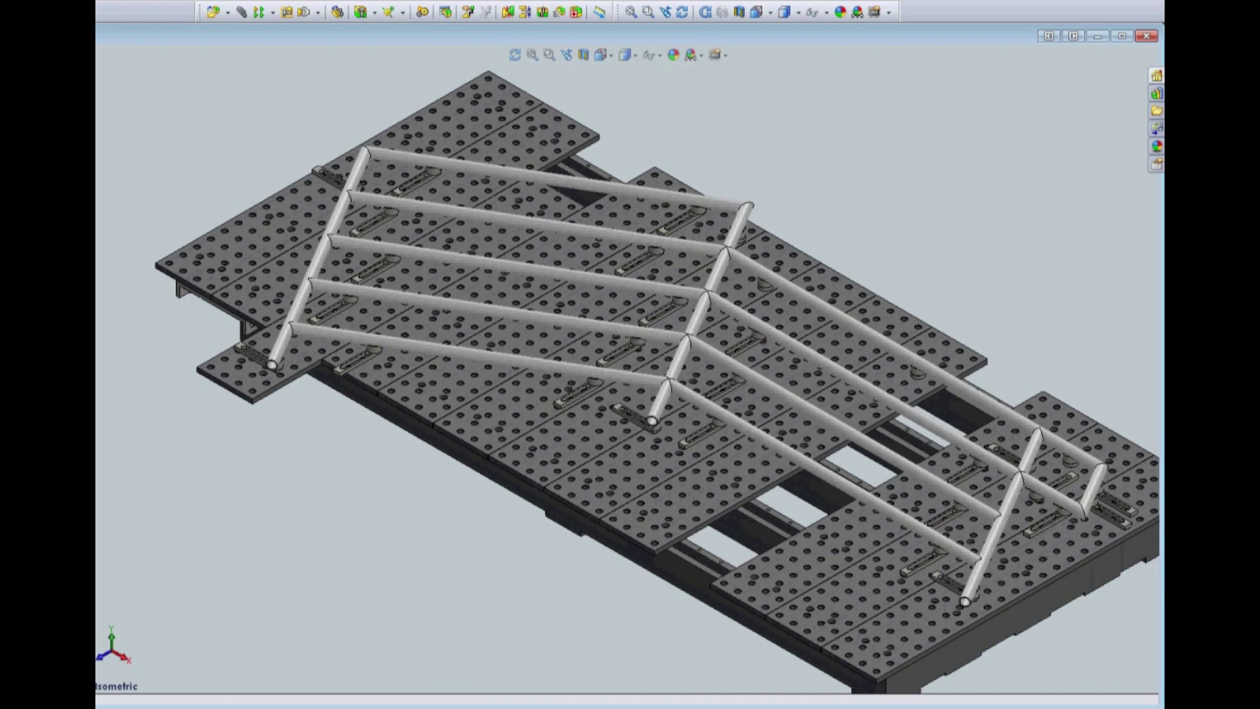